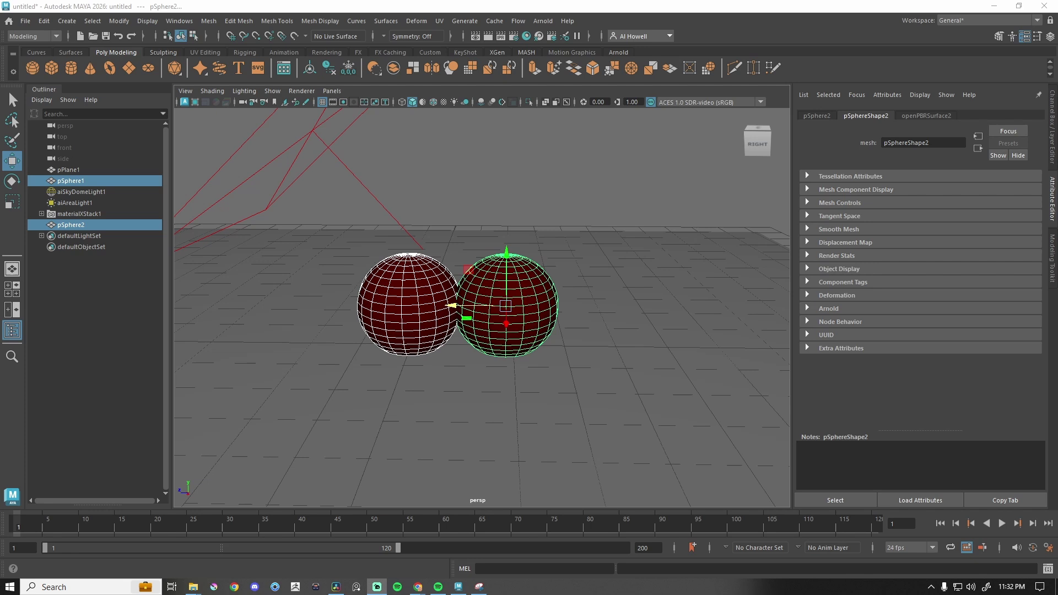
Step: Select both red spheres, pSphere1 and pSphere2, and bring up the Modeling Toolkit
click(522, 199)
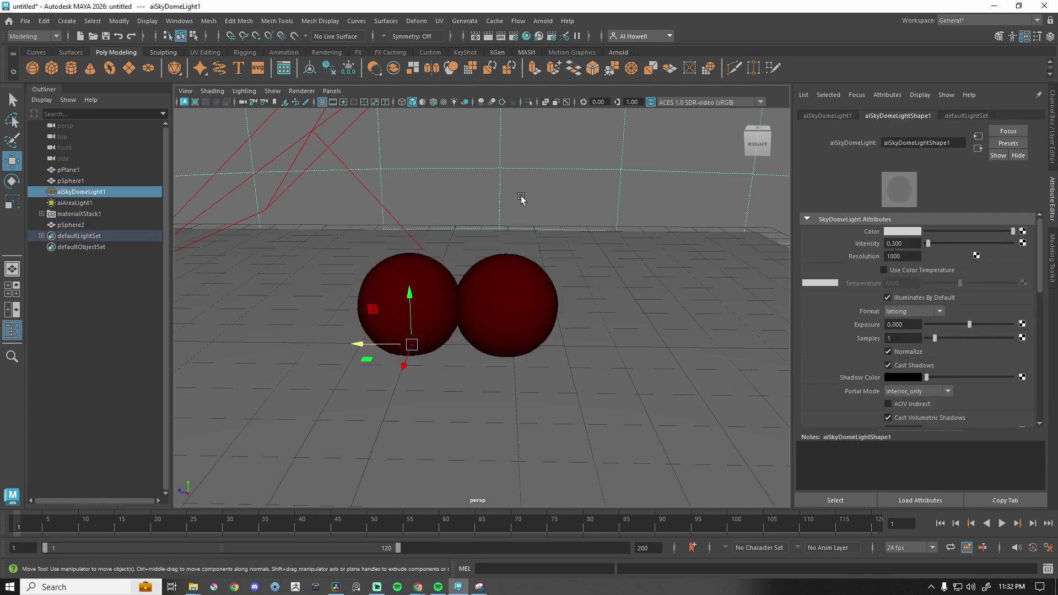
click(444, 298)
shift+click(526, 291)
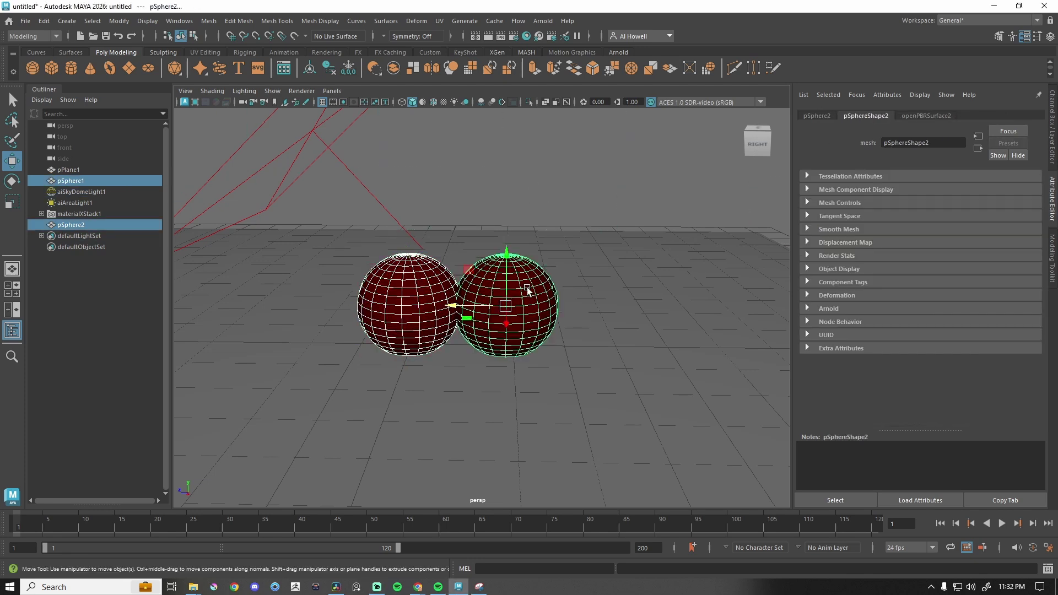
scroll(572, 305, down, 5)
scroll(573, 307, up, 8)
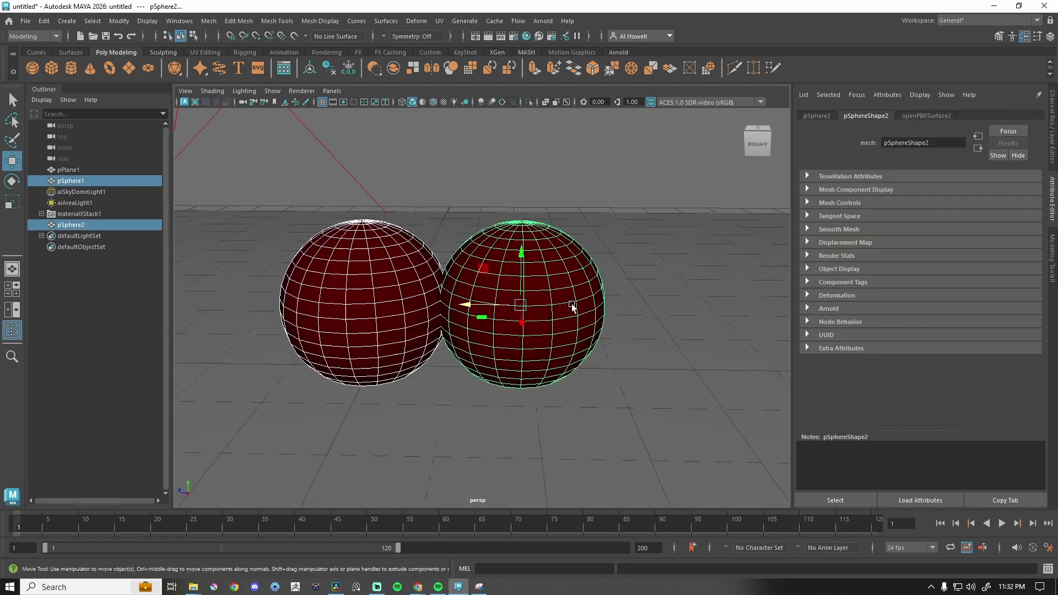
click(1053, 253)
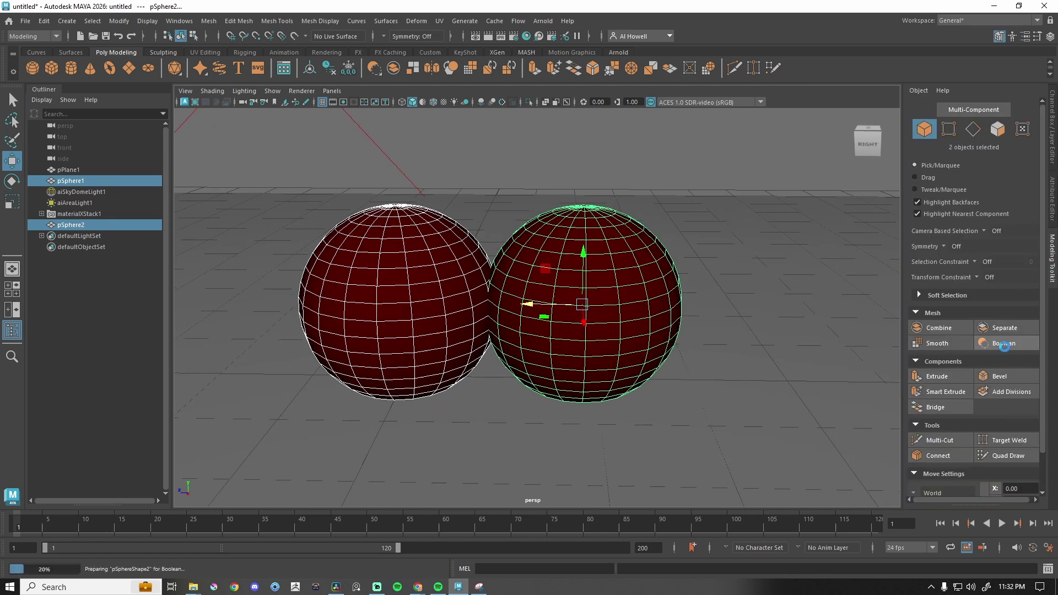
Step: Boolean the two spheres as a Union in Volume geometry mode, sliding pSphere2 to test it
click(1000, 343)
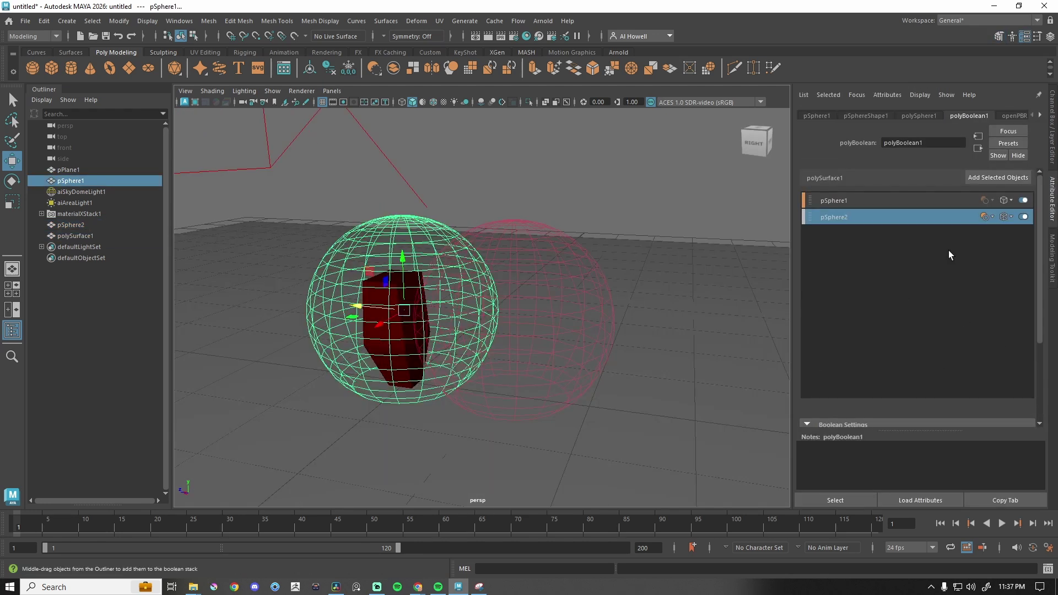
click(994, 217)
click(993, 234)
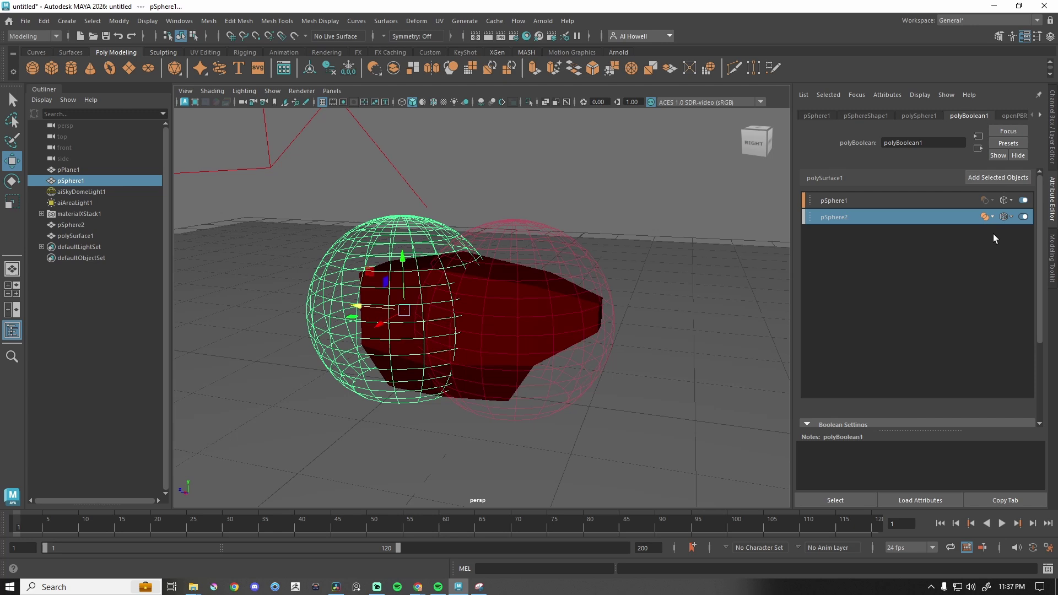
click(502, 306)
drag(502, 306, 534, 339)
scroll(840, 373, down, 3)
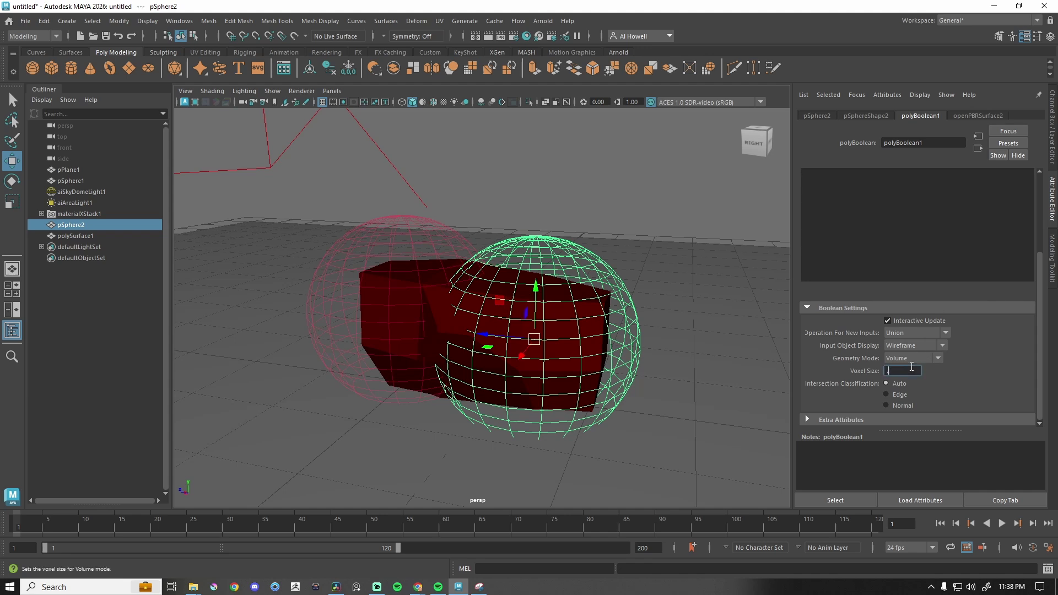
Step: Set the voxel size to 0.1, then 0.5, and move pSphere2 to reshape the blob
click(911, 366)
text(.1)
key(Return)
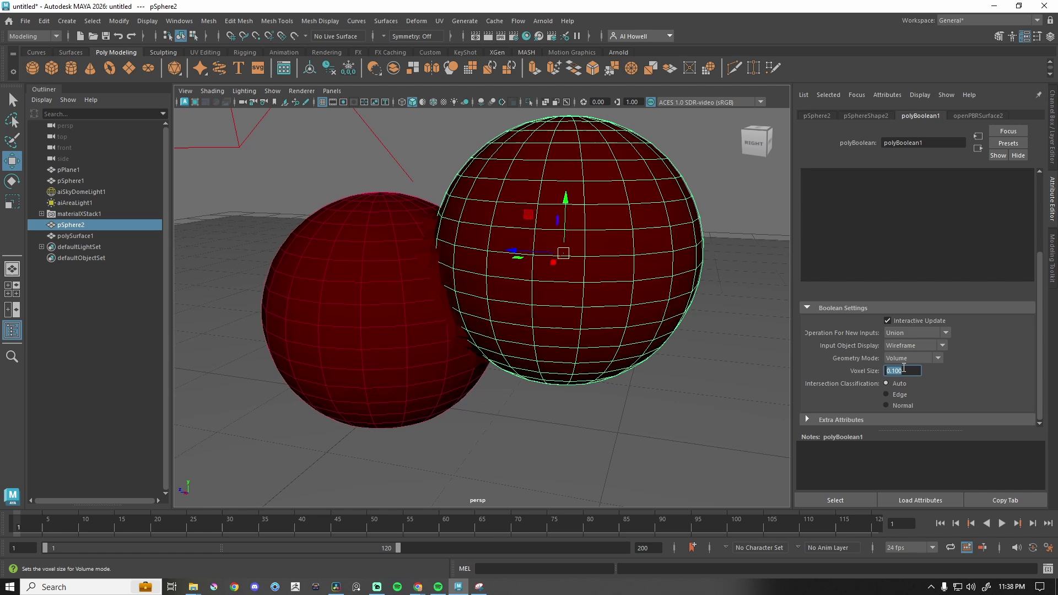
text(.5)
key(Return)
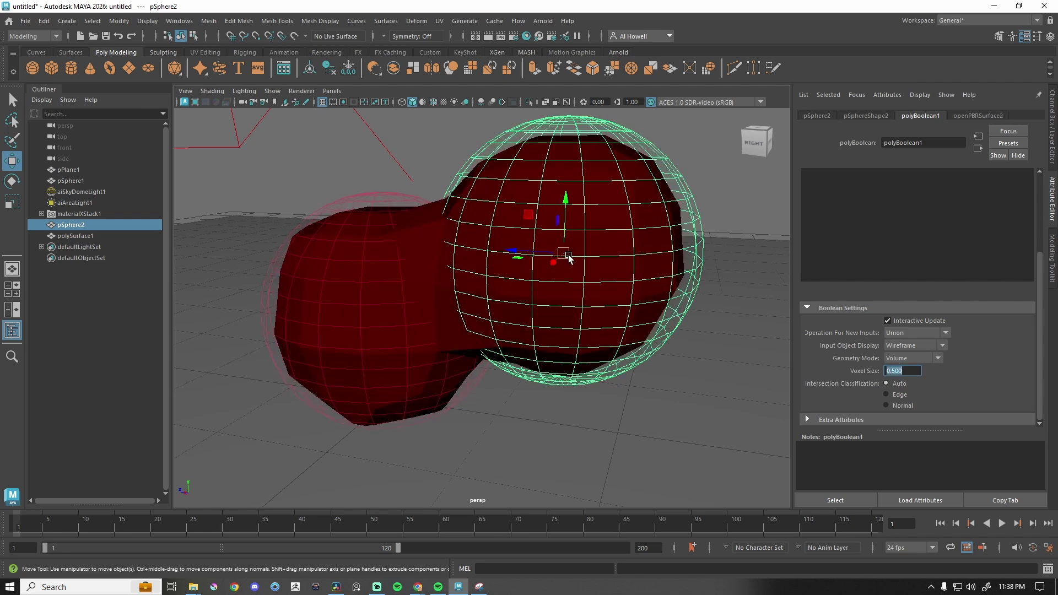
drag(568, 258, 317, 292)
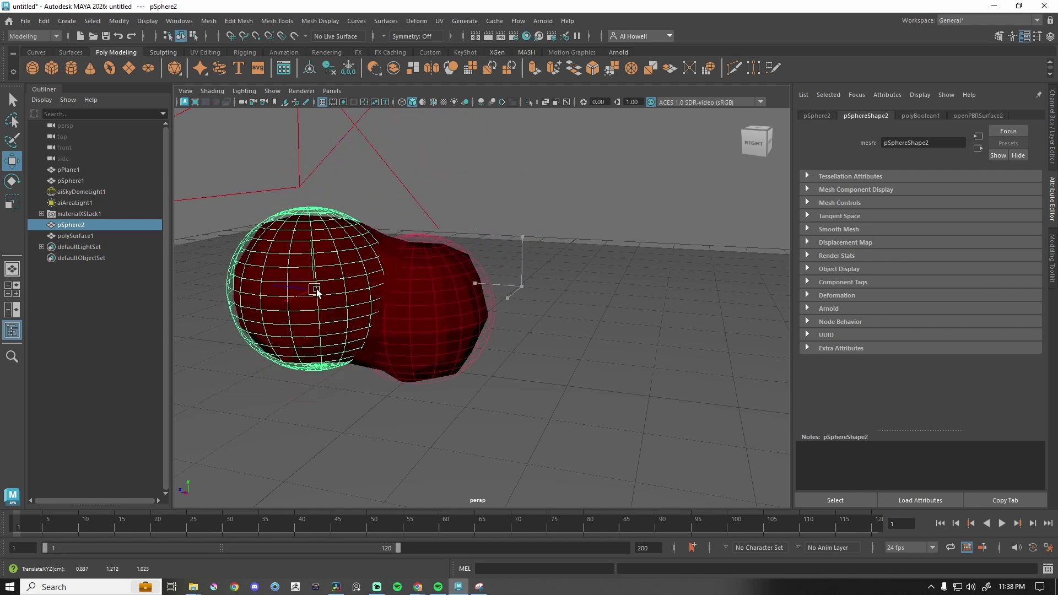
Step: Create a polygon cube, raise it out of the blob, and add it to the Boolean union
click(51, 67)
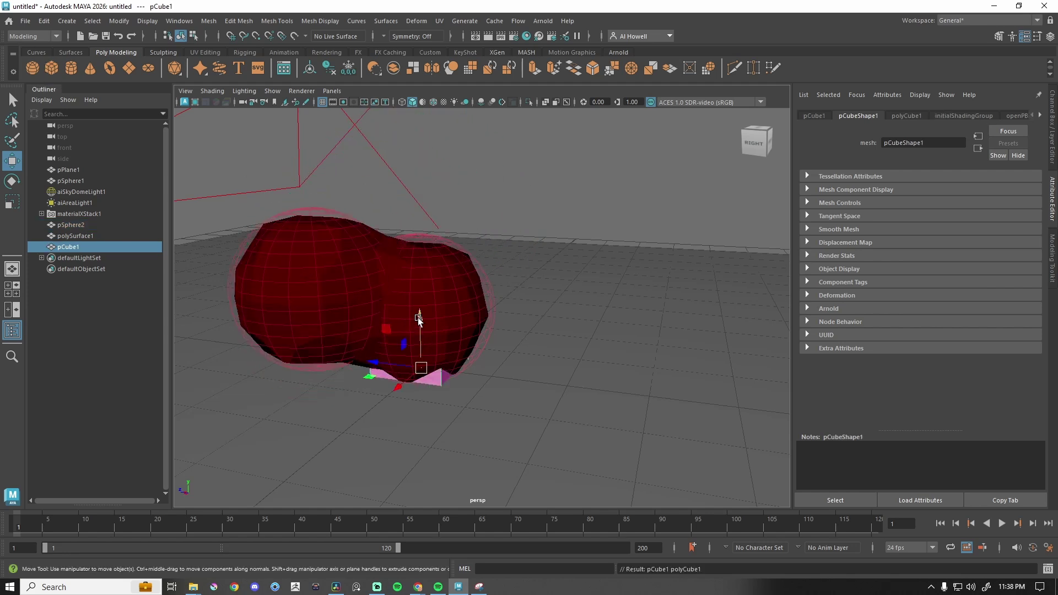
drag(418, 318, 761, 151)
click(1018, 117)
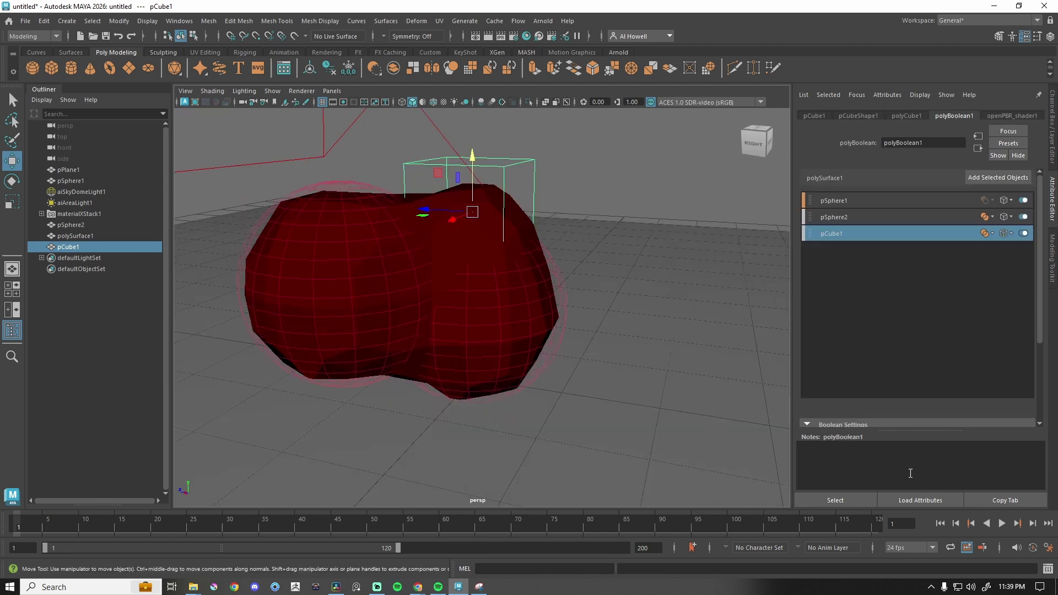
scroll(903, 392, down, 4)
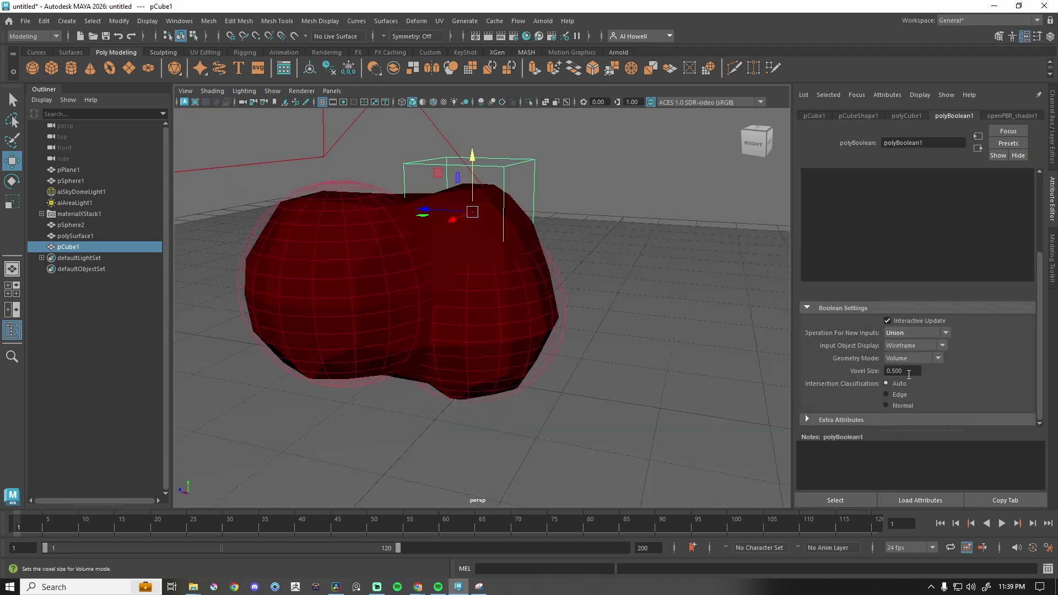
drag(469, 165, 469, 107)
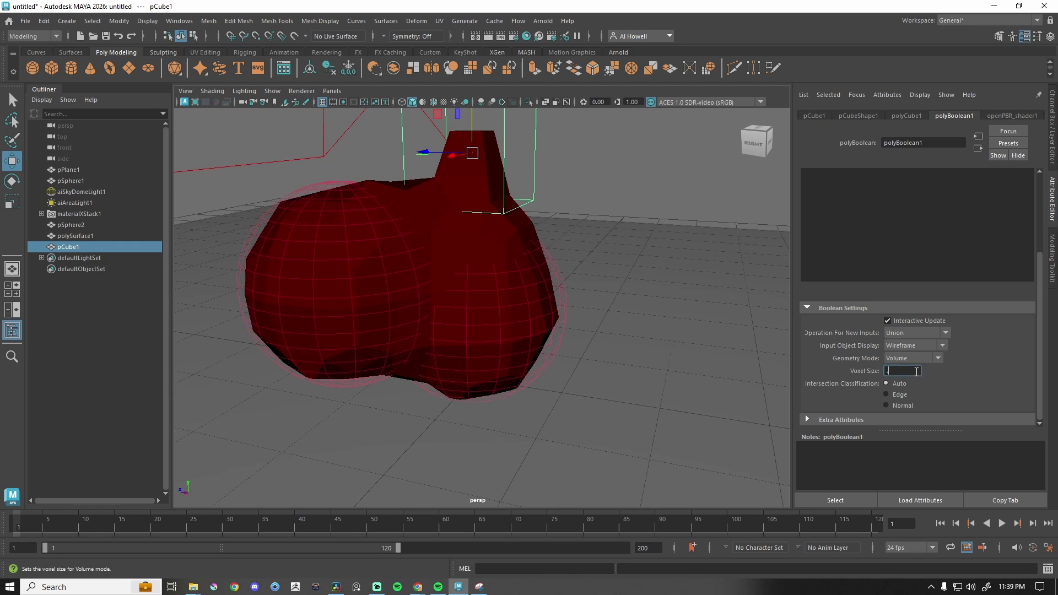
Step: Set the voxel size to 0.200 and adjust the cube's height above the blob
text(0.2)
key(Return)
alt+drag(386, 264, 521, 257)
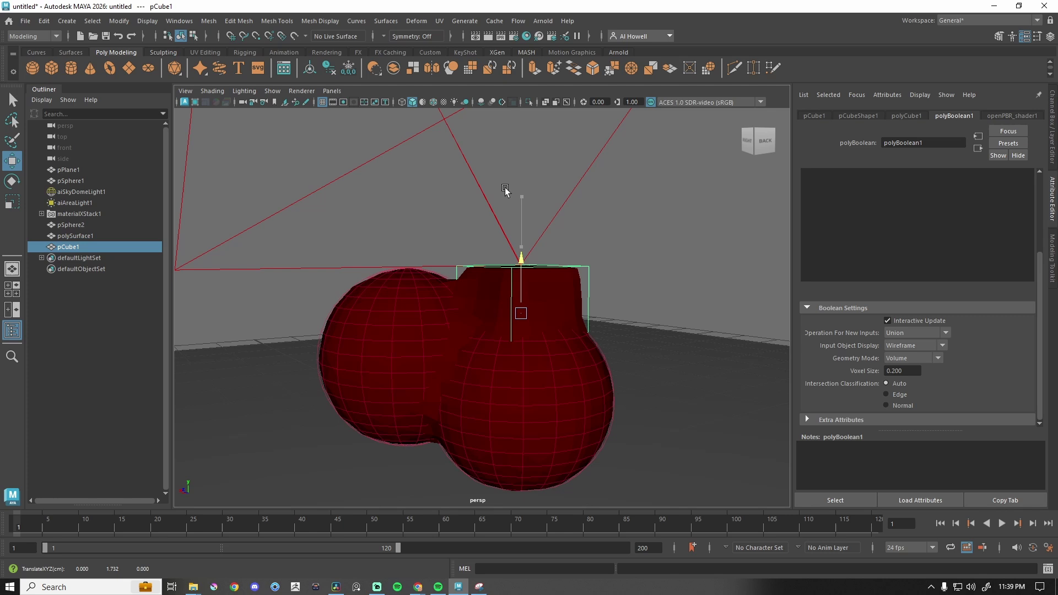
drag(504, 190, 534, 357)
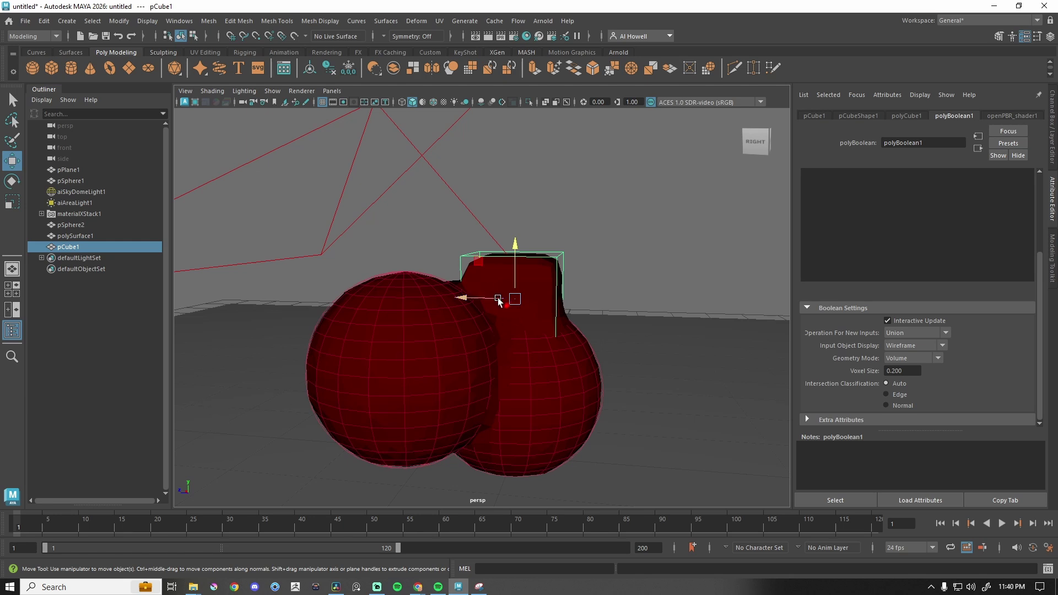
click(418, 586)
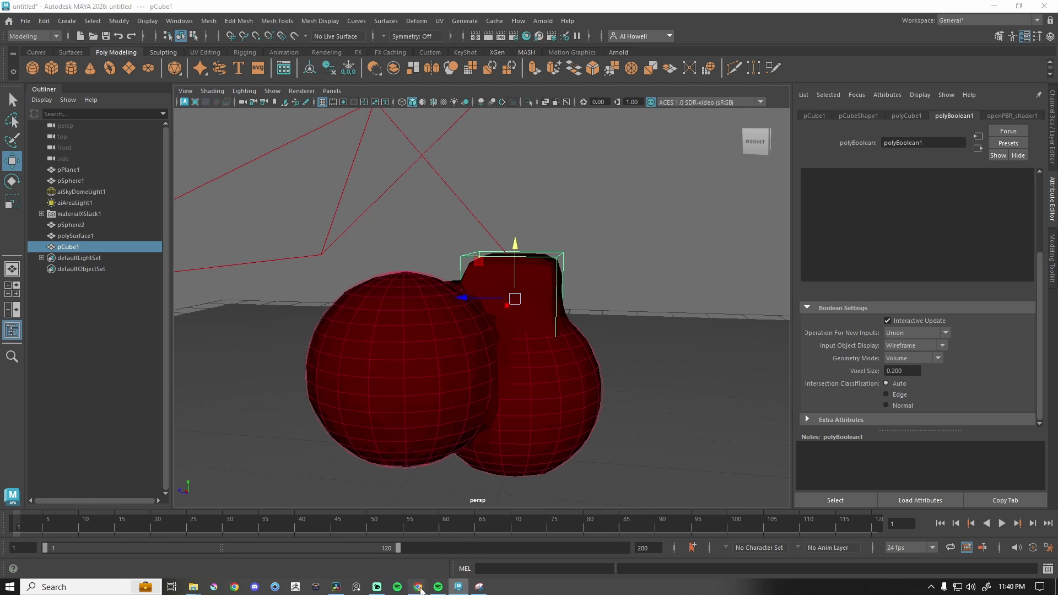
click(448, 540)
click(684, 11)
text(meta balls blender)
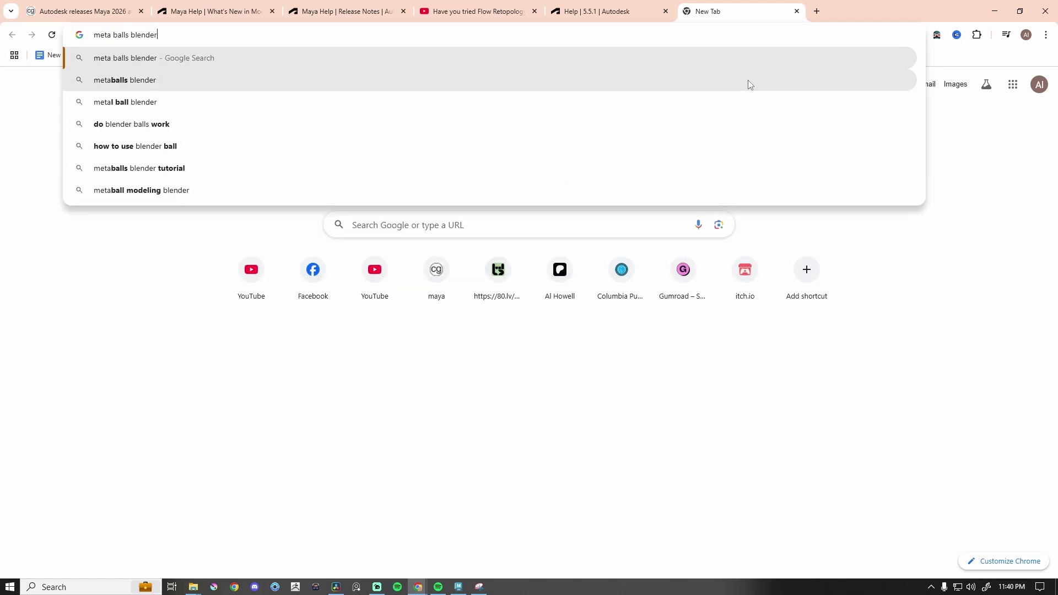
key(Return)
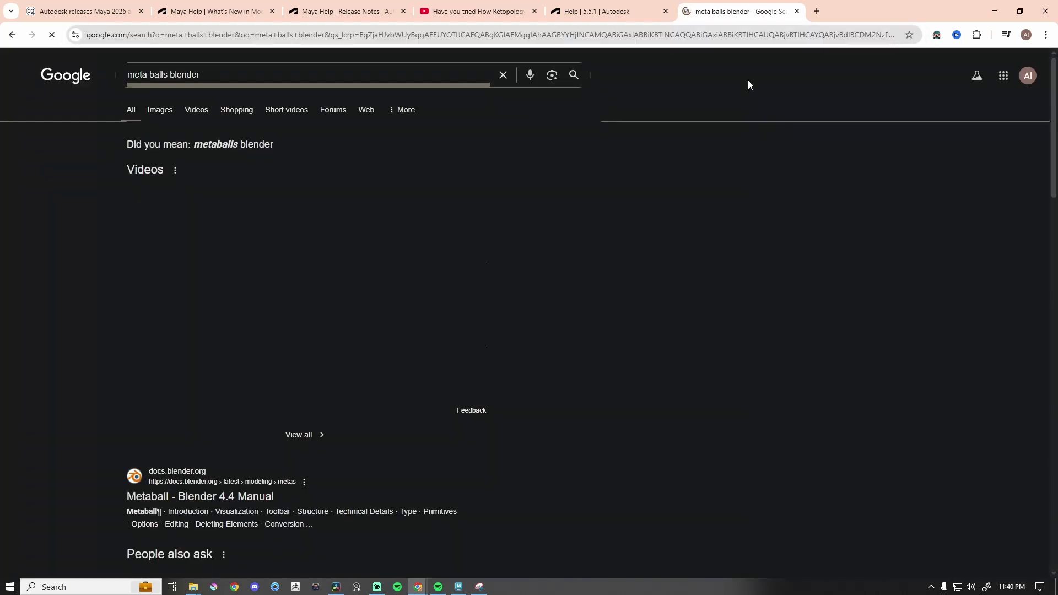
click(159, 110)
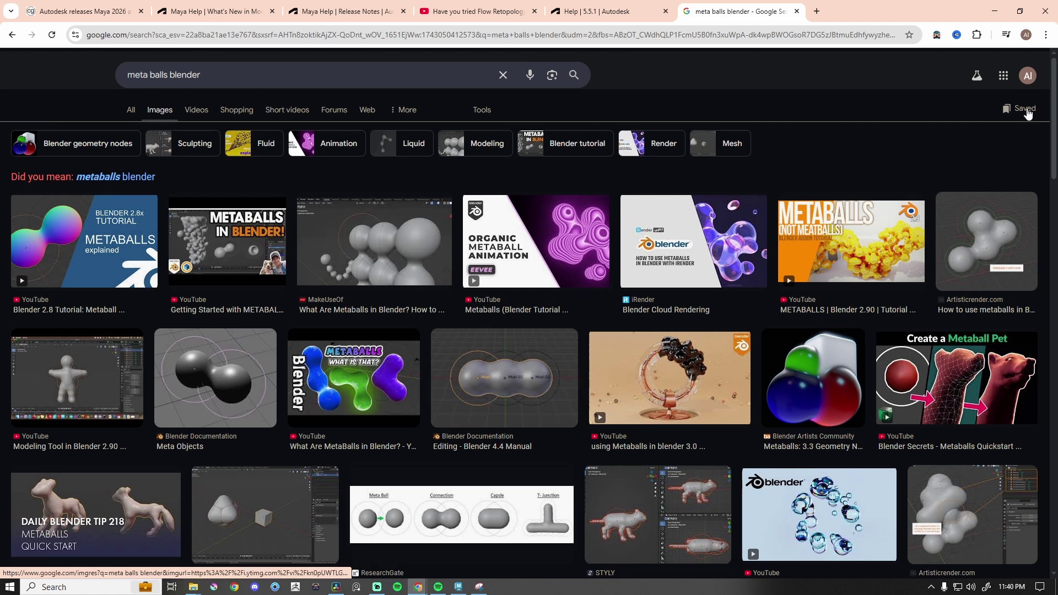
click(992, 12)
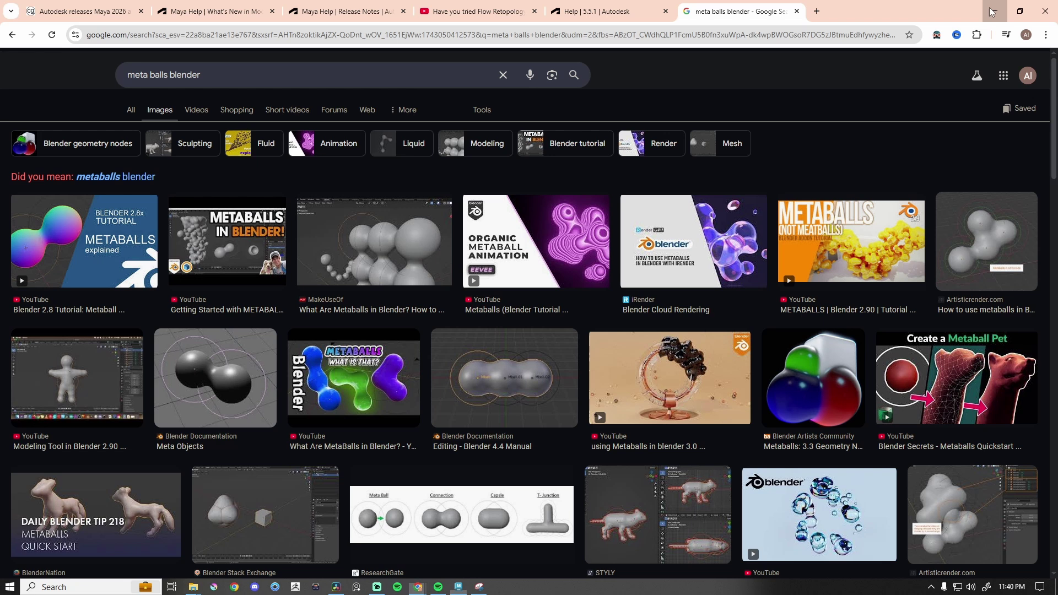
alt+drag(446, 293, 328, 408)
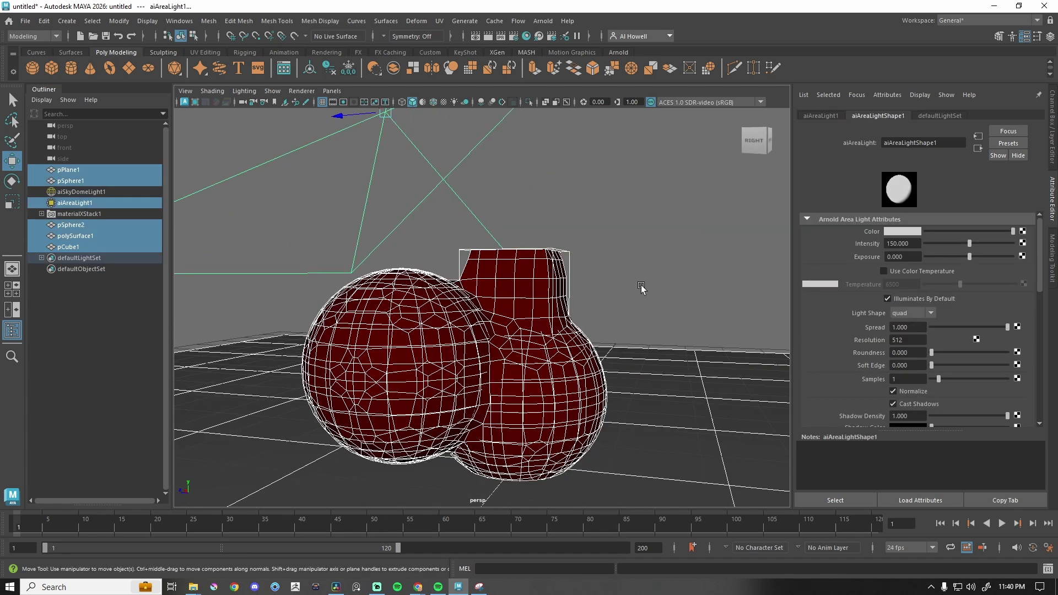
Step: Try baking the union into a single polySurface, then undo back to the separate inputs
key(ctrl+z)
key(shift+z)
key(g)
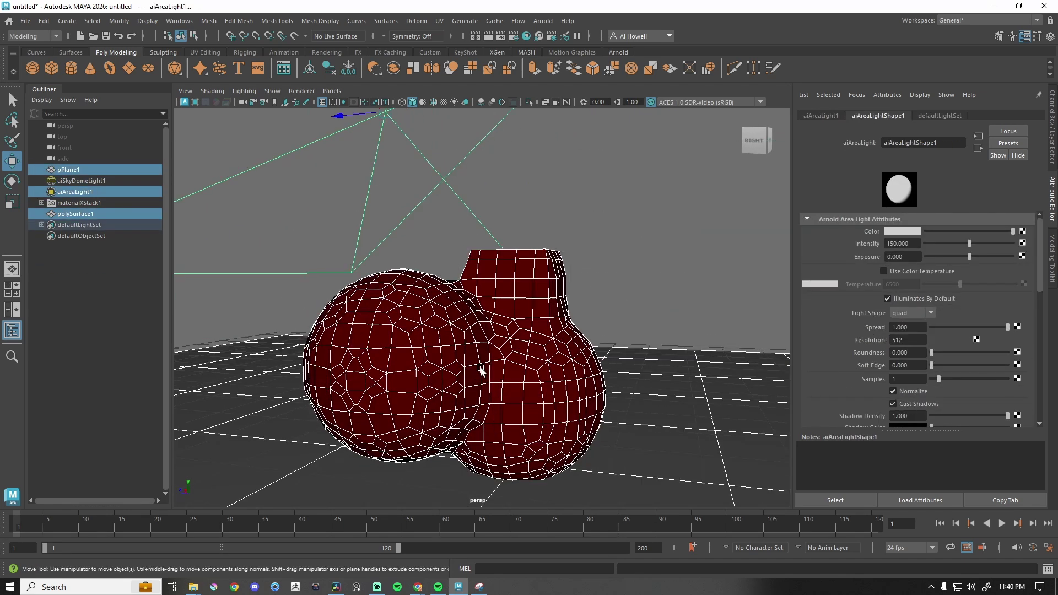
click(481, 370)
alt+drag(481, 370, 593, 342)
key(ctrl+z)
click(554, 345)
click(593, 342)
click(567, 366)
click(579, 384)
key(ctrl+z)
key(ctrl+z)
key(ctrl+z)
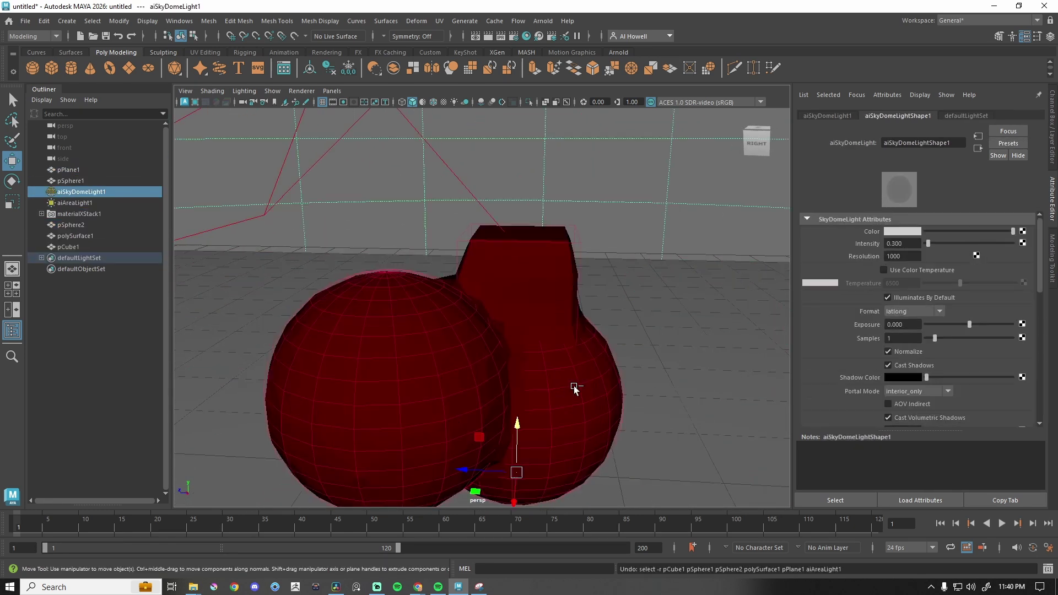
Step: Inspect the fused spheres-and-cube union and select the cube input pCube1
alt+drag(644, 285, 323, 318)
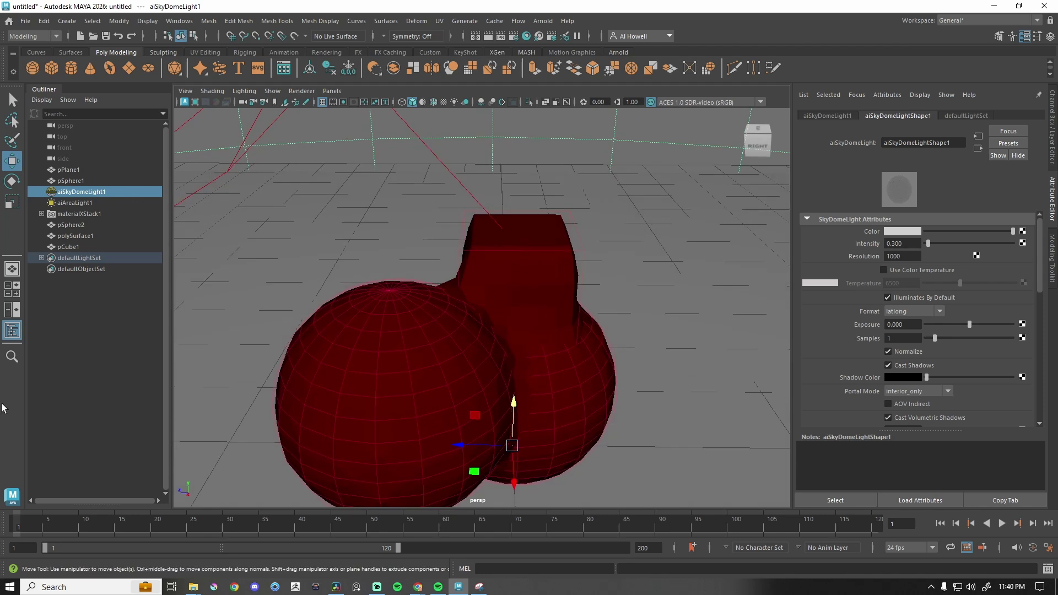
alt+drag(577, 285, 491, 297)
scroll(491, 297, down, 3)
click(523, 372)
scroll(522, 372, up, 3)
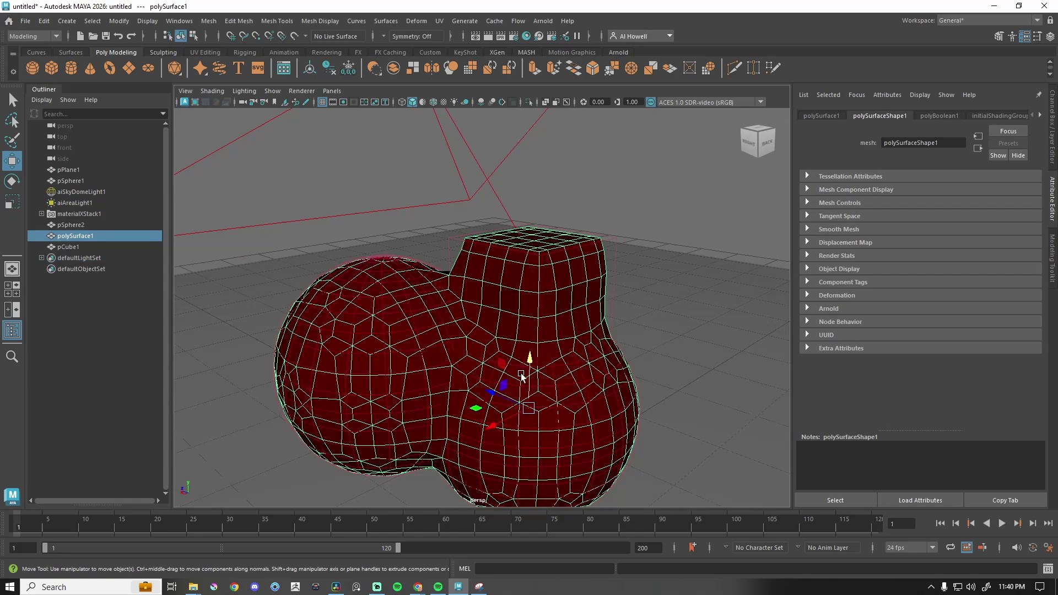
alt+drag(533, 336, 600, 369)
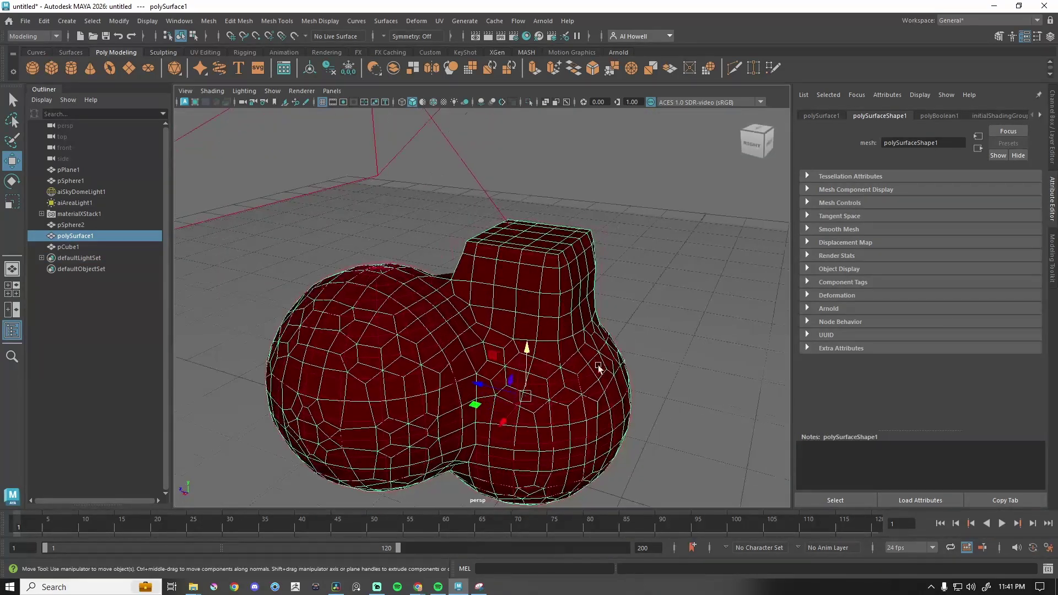
scroll(600, 368, down, 2)
click(457, 327)
alt+drag(457, 327, 439, 288)
Step: Scale pCube1 into a long bar across the spheres and reselect the stretched beam
key(r)
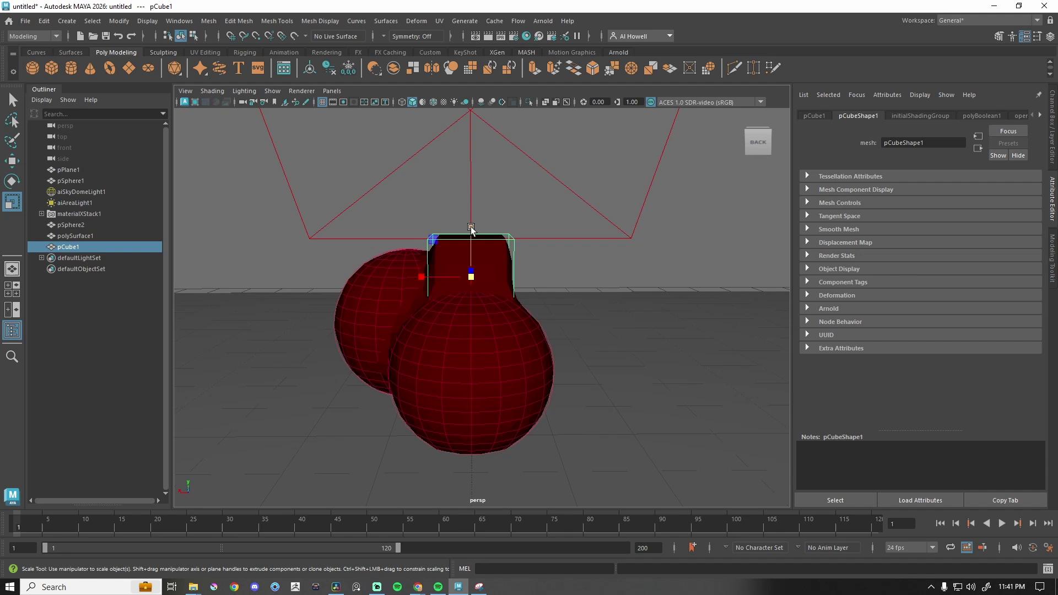
drag(471, 228, 470, 102)
scroll(466, 303, down, 3)
scroll(466, 303, up, 3)
alt+drag(463, 300, 558, 312)
click(551, 322)
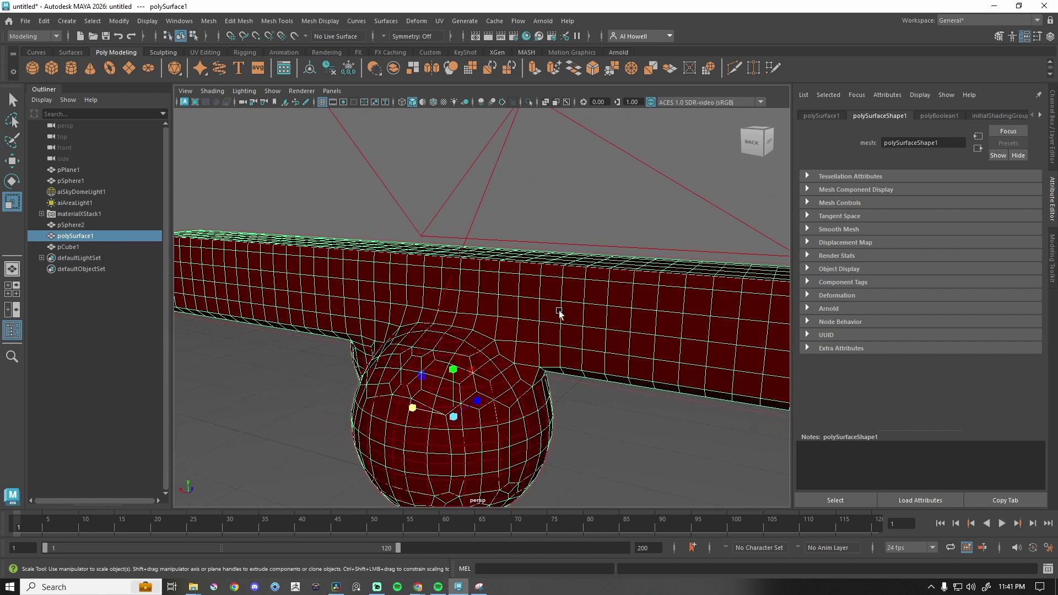
click(583, 385)
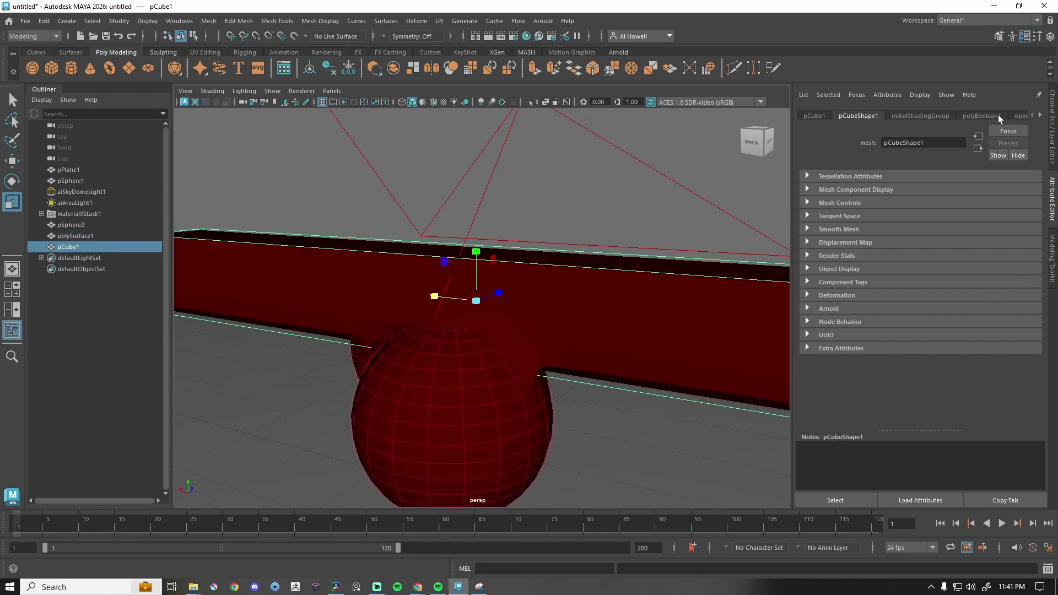
Step: Set polyBoolean1's voxel size to 0.010 and undo the stray ground-plane selection
click(981, 116)
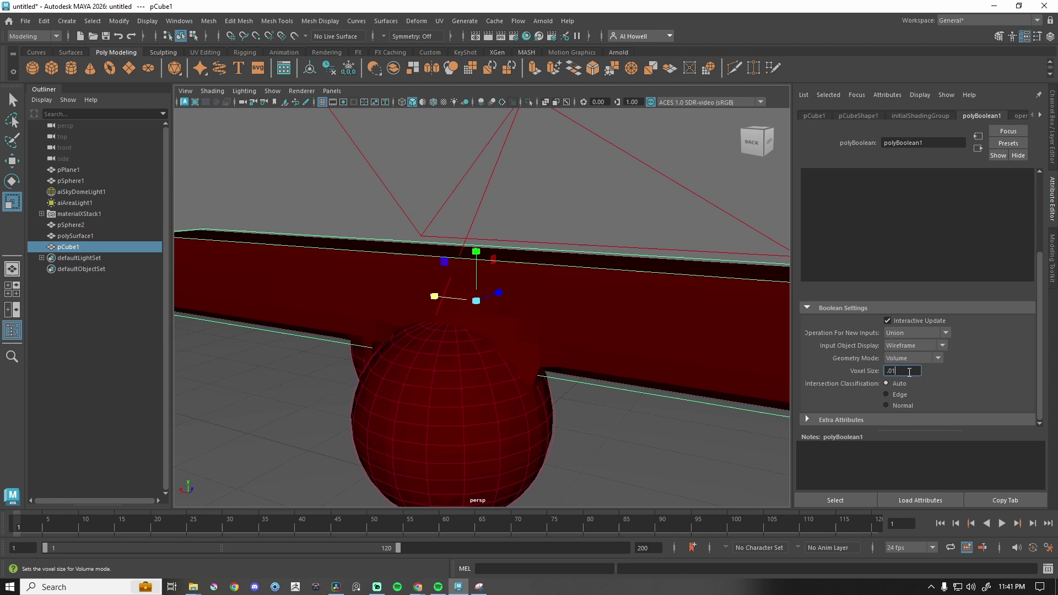
key(Return)
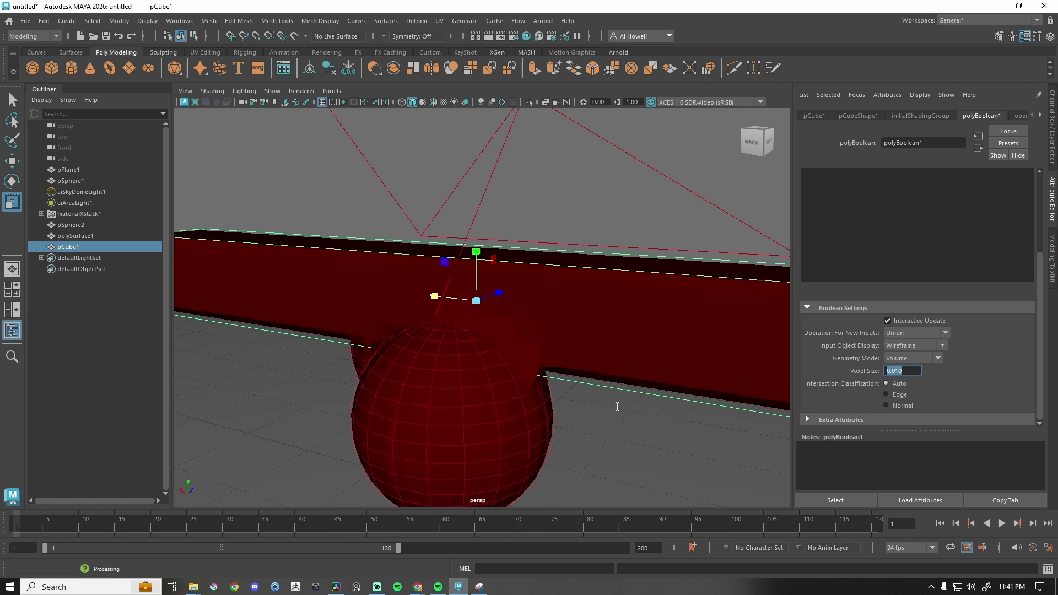
click(605, 404)
scroll(541, 393, up, 3)
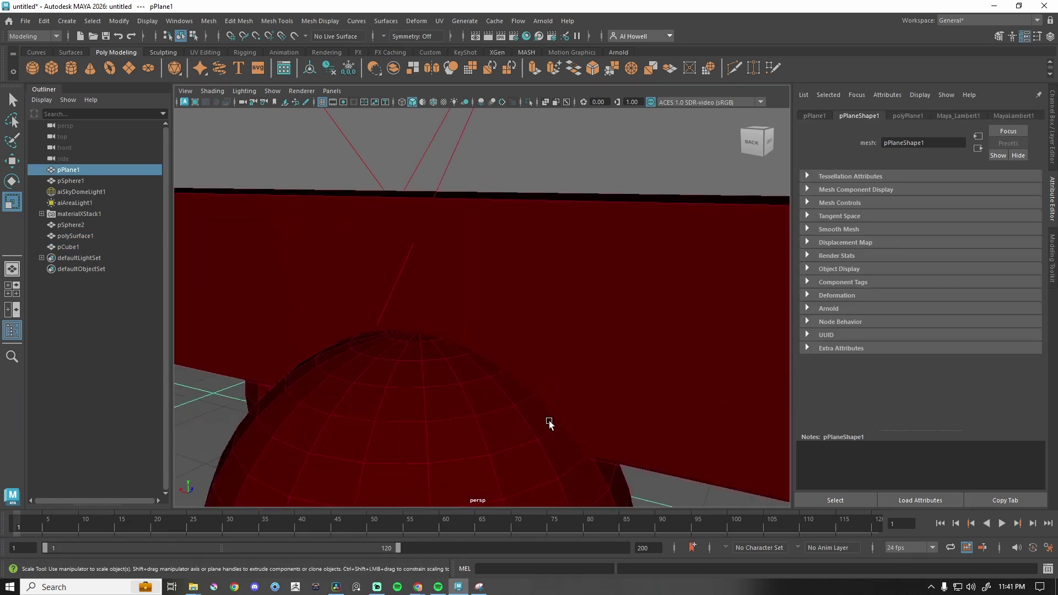
scroll(549, 423, up, 5)
scroll(477, 349, down, 3)
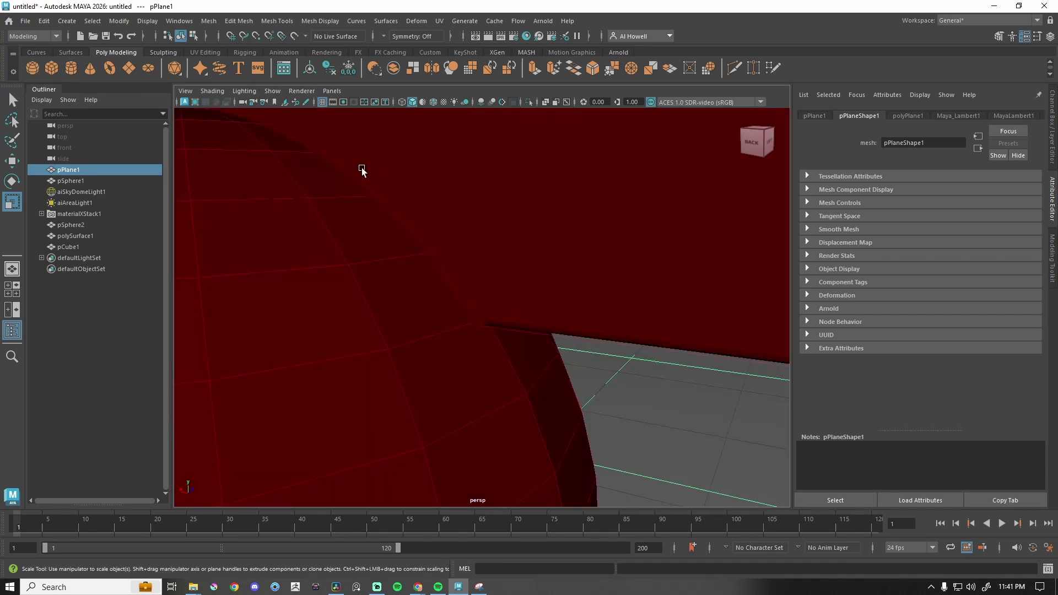
scroll(538, 365, down, 8)
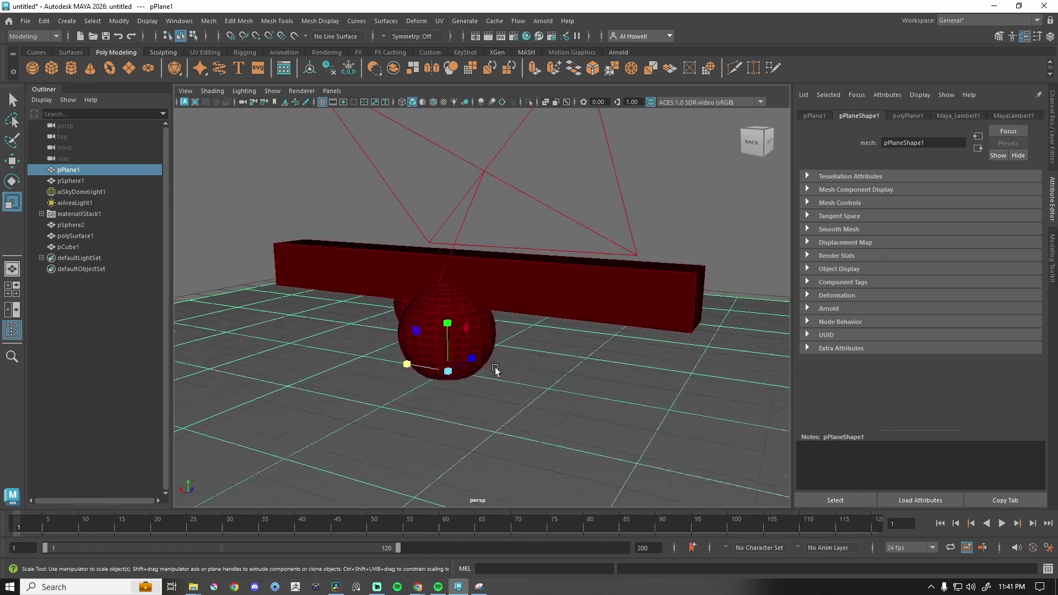
key(ctrl+z)
key(ctrl+z)
key(ctrl+z)
key(ctrl+z)
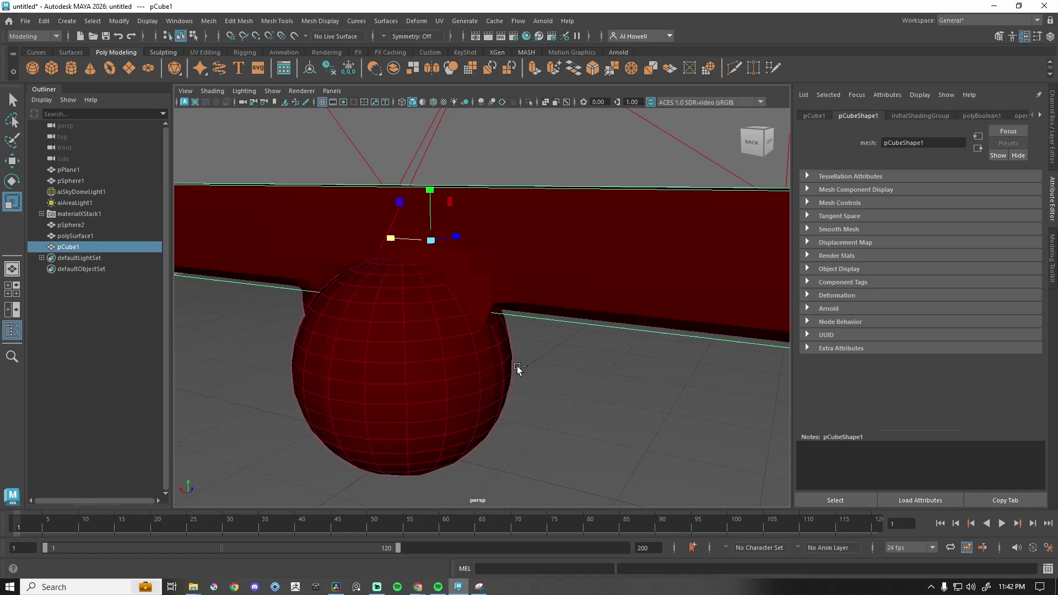
Step: Undo the selection changes, then move pSphere1 up above the beam
key(ctrl+z)
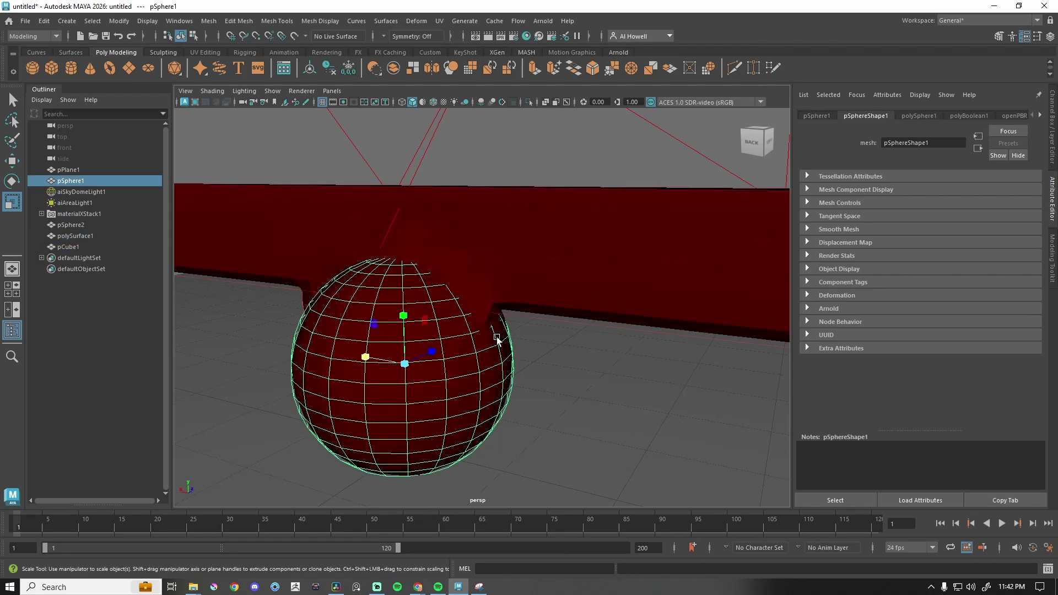
key(ctrl+z)
key(ctrl+z)
key(ctrl+z)
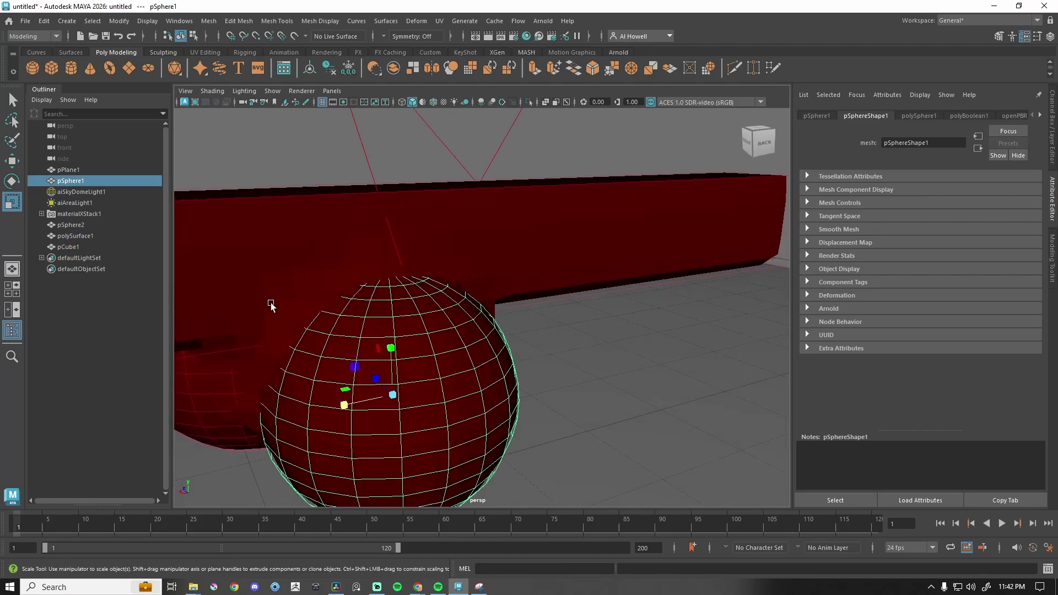
click(617, 347)
alt+drag(614, 348, 448, 66)
click(413, 319)
key(w)
alt+drag(485, 242, 712, 252)
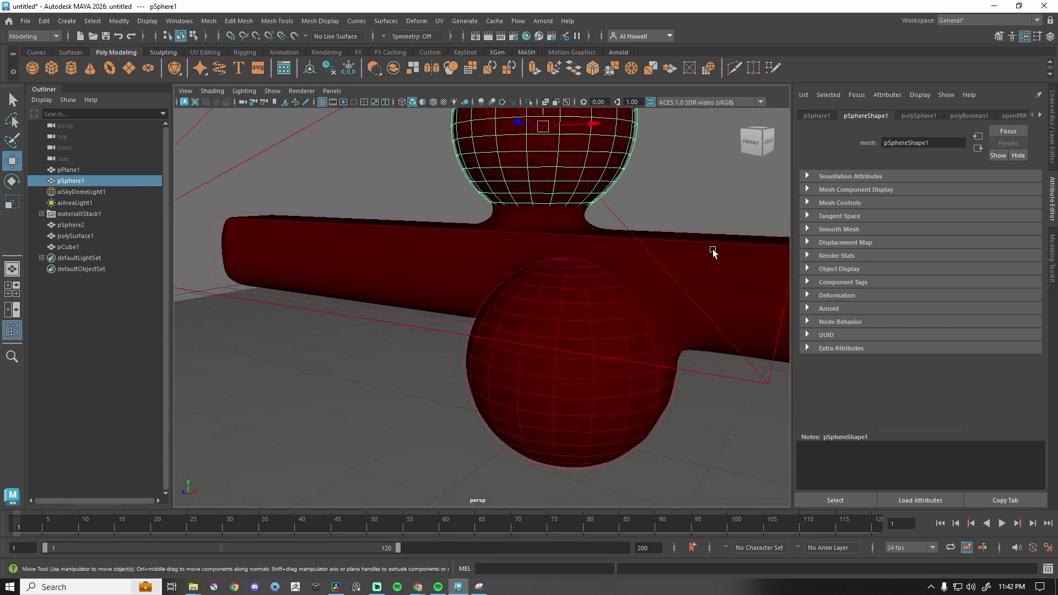
Step: Select the beam input and change polyBoolean1's voxel size to 0.300
click(575, 315)
scroll(606, 353, down, 5)
click(624, 333)
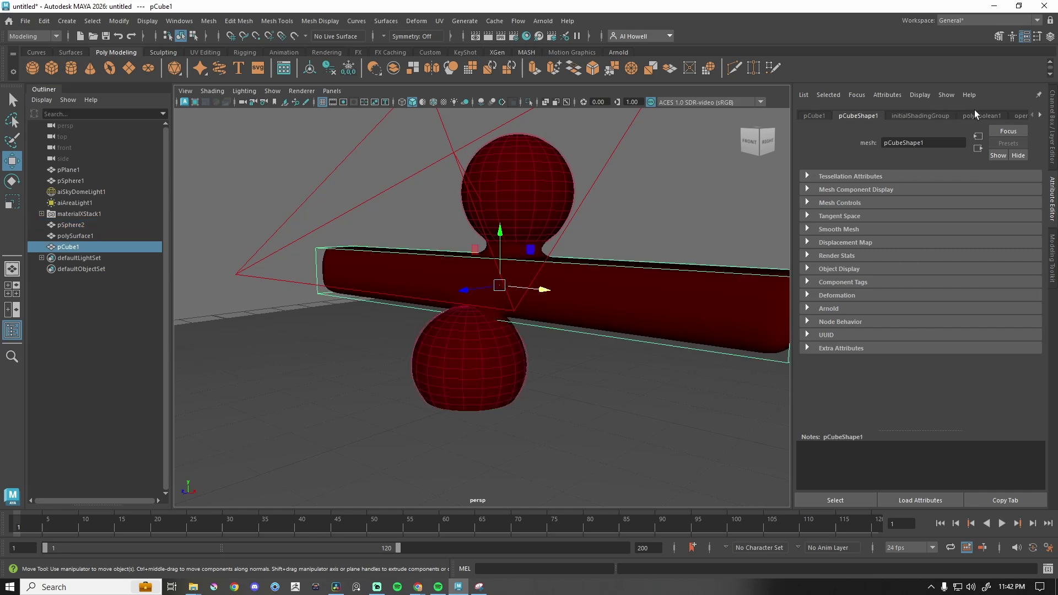
click(978, 115)
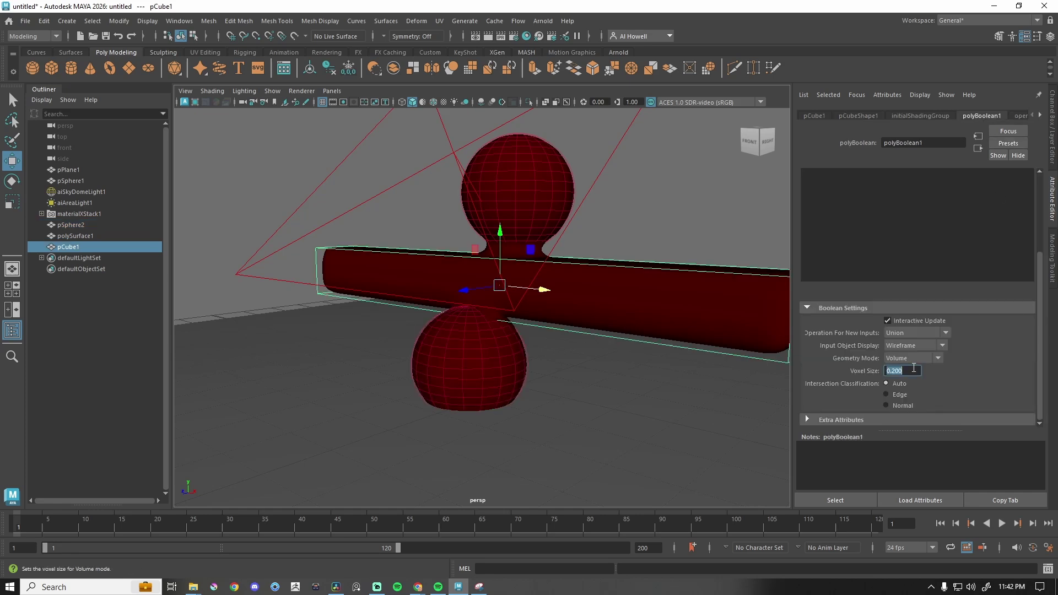
text(0.3)
key(Return)
scroll(595, 383, up, 5)
alt+drag(595, 382, 657, 389)
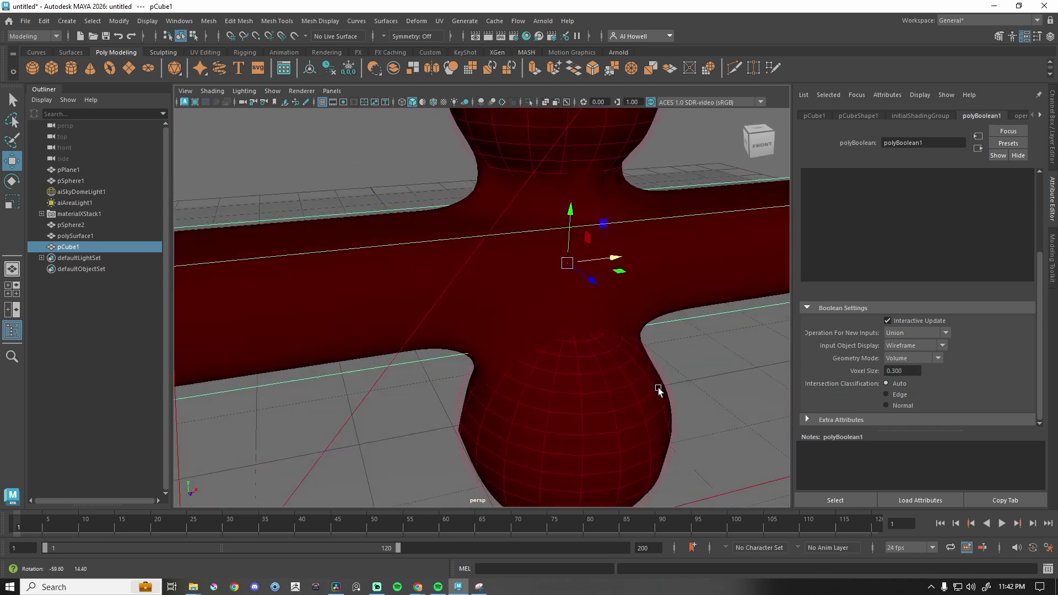
Step: Frame polySurface1 unsmoothed, then select the lower sphere pSphere2 and switch to vertex mode
click(419, 234)
key(f)
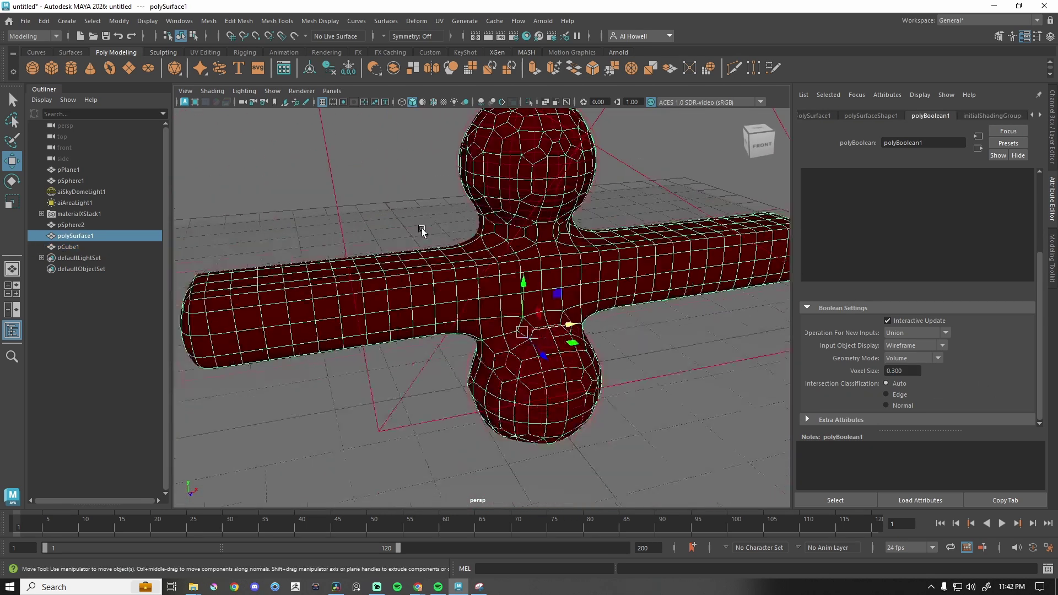
key(1)
click(493, 250)
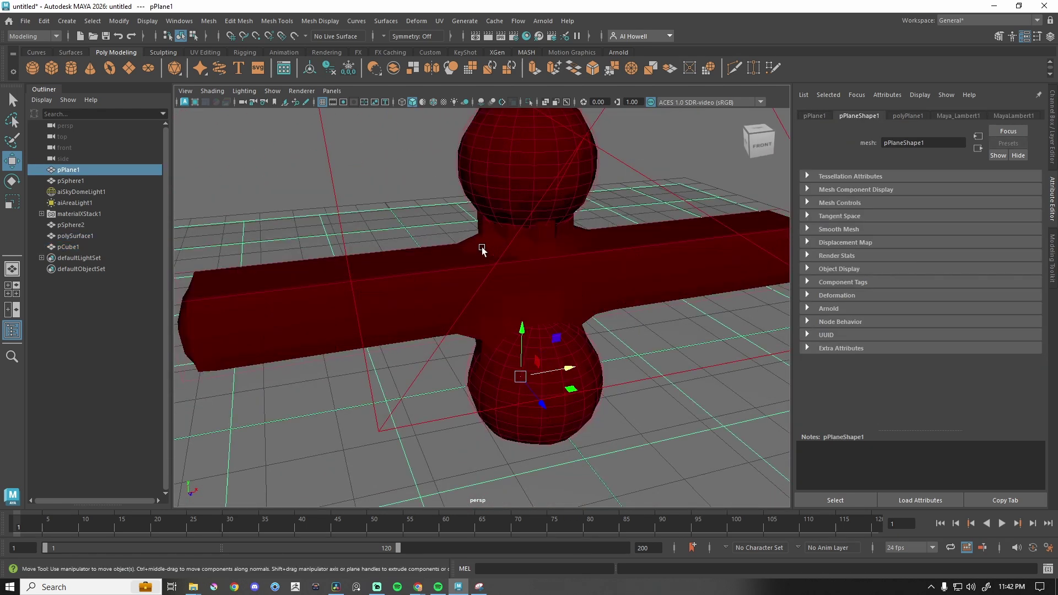
click(483, 246)
click(567, 290)
click(598, 264)
click(604, 252)
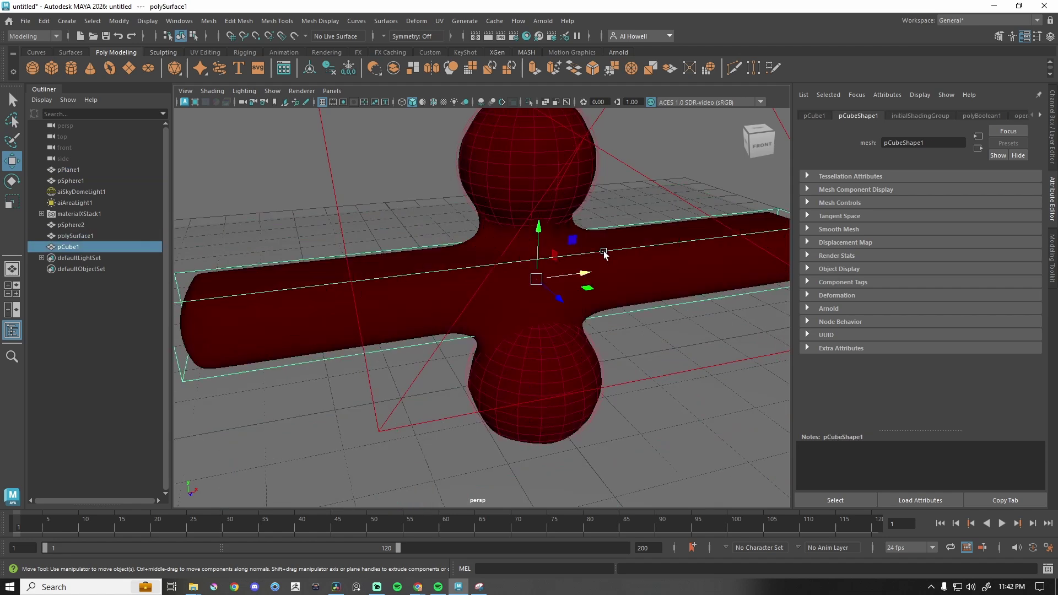
alt+drag(604, 254, 672, 292)
scroll(518, 316, up, 5)
click(582, 303)
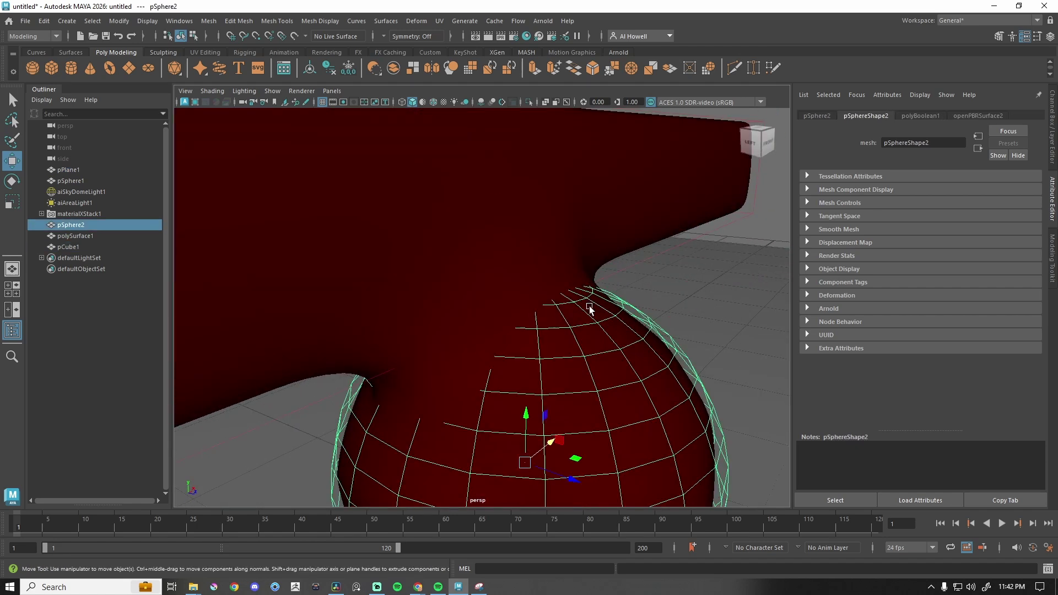
right_drag(590, 301, 565, 295)
Step: Pick a vertex on the fused mesh and pull it upward into a ridge
scroll(596, 314, down, 6)
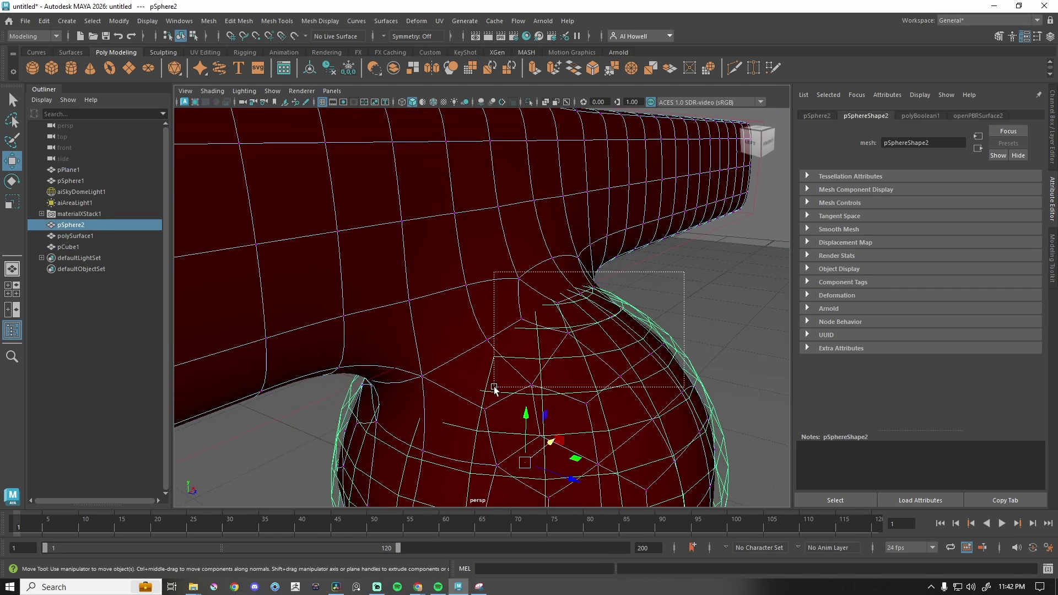
click(571, 338)
drag(521, 315, 495, 217)
Step: Pull a pSphere2 vertex far upward and sideways into a stretched slime-like spike
scroll(616, 313, up, 5)
click(724, 272)
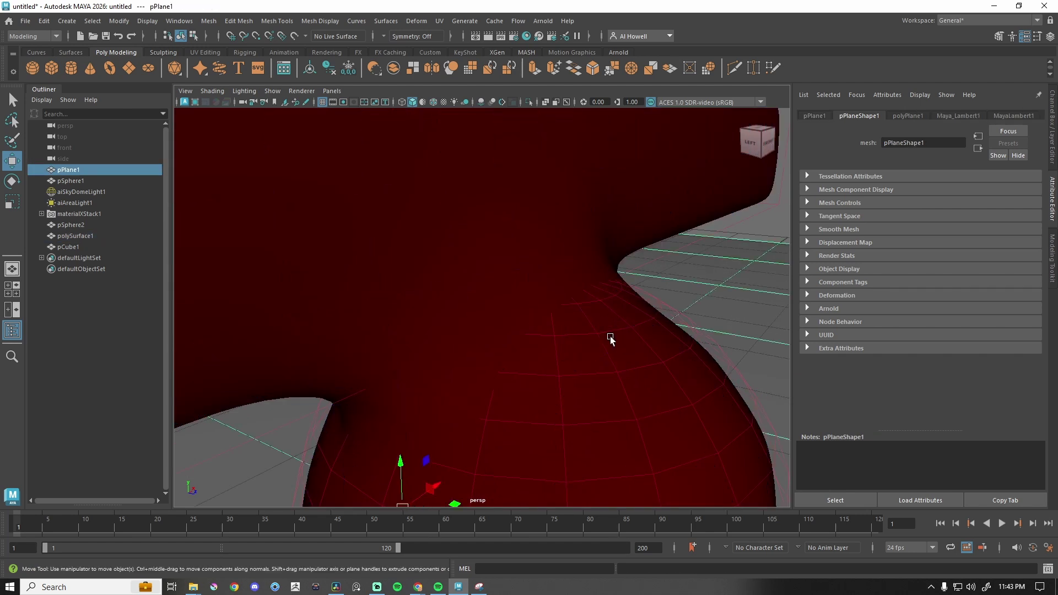
click(596, 333)
right_drag(598, 264, 545, 264)
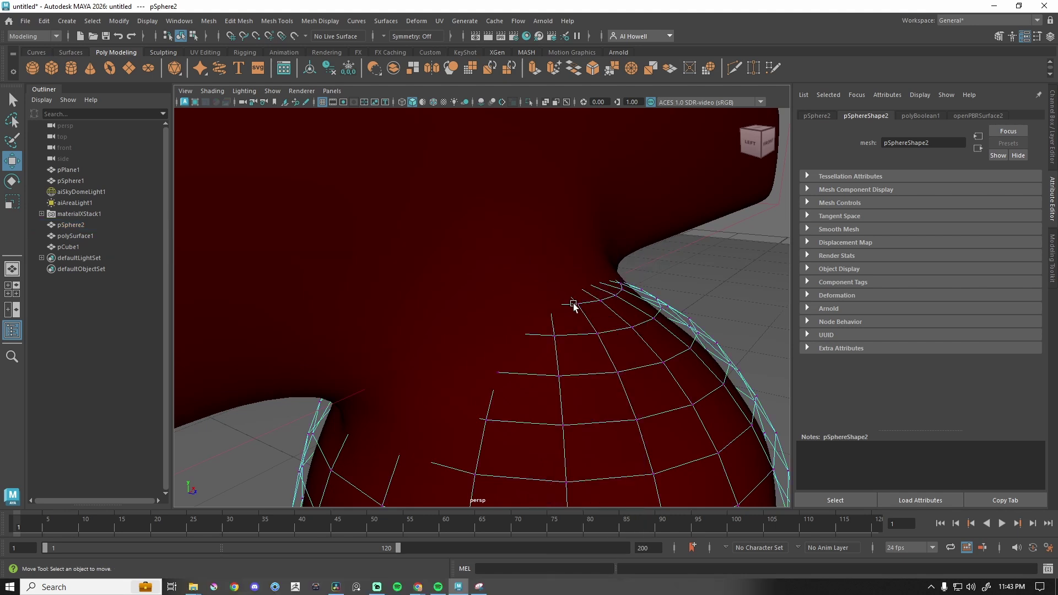
click(586, 326)
drag(550, 366, 557, 142)
scroll(547, 234, down, 5)
scroll(510, 284, up, 5)
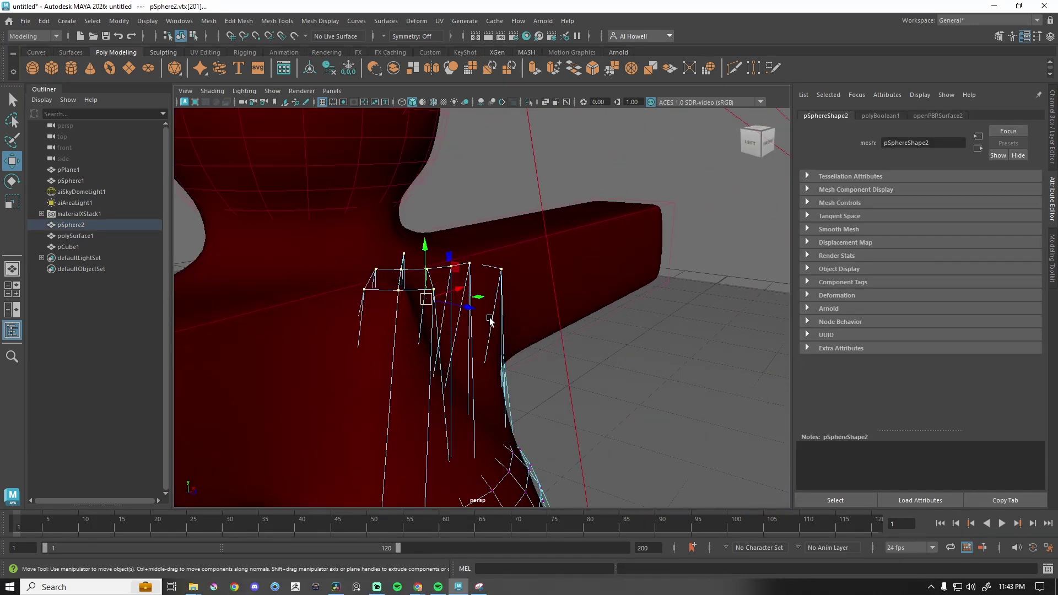
drag(465, 303, 428, 182)
alt+drag(576, 244, 413, 179)
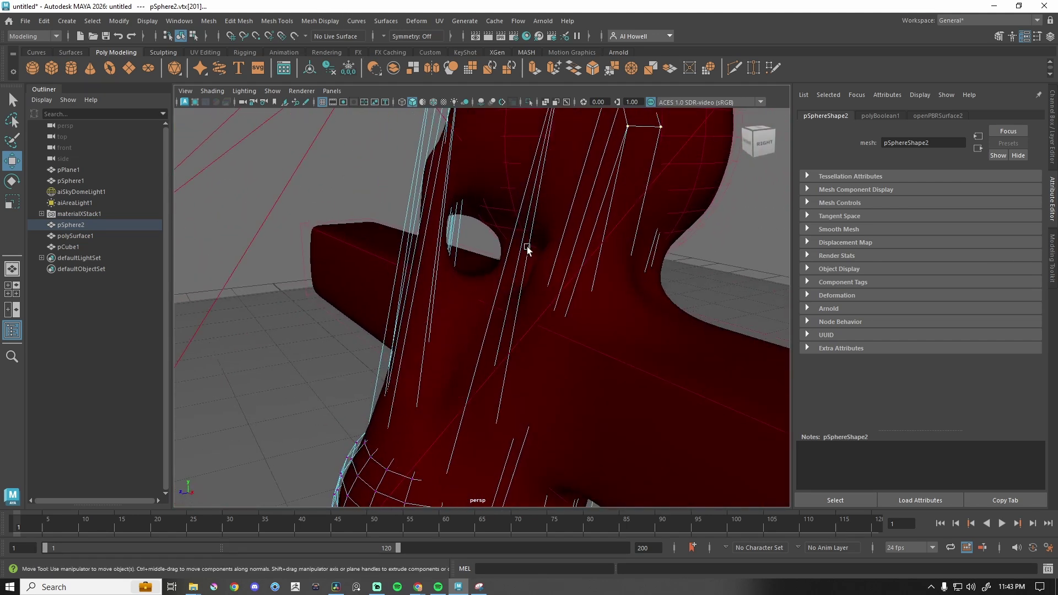
alt+drag(501, 246, 810, 270)
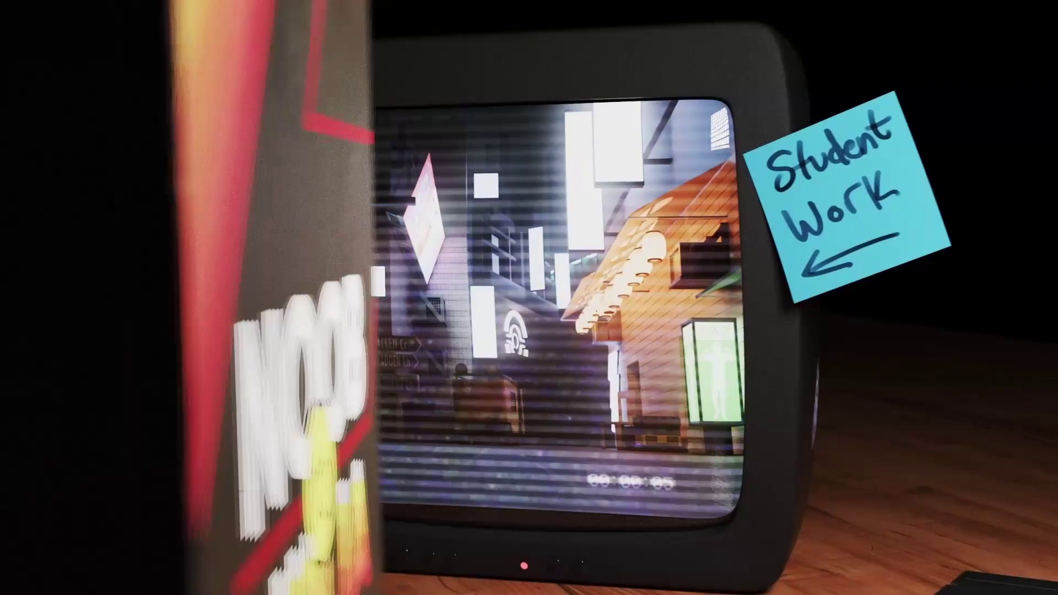